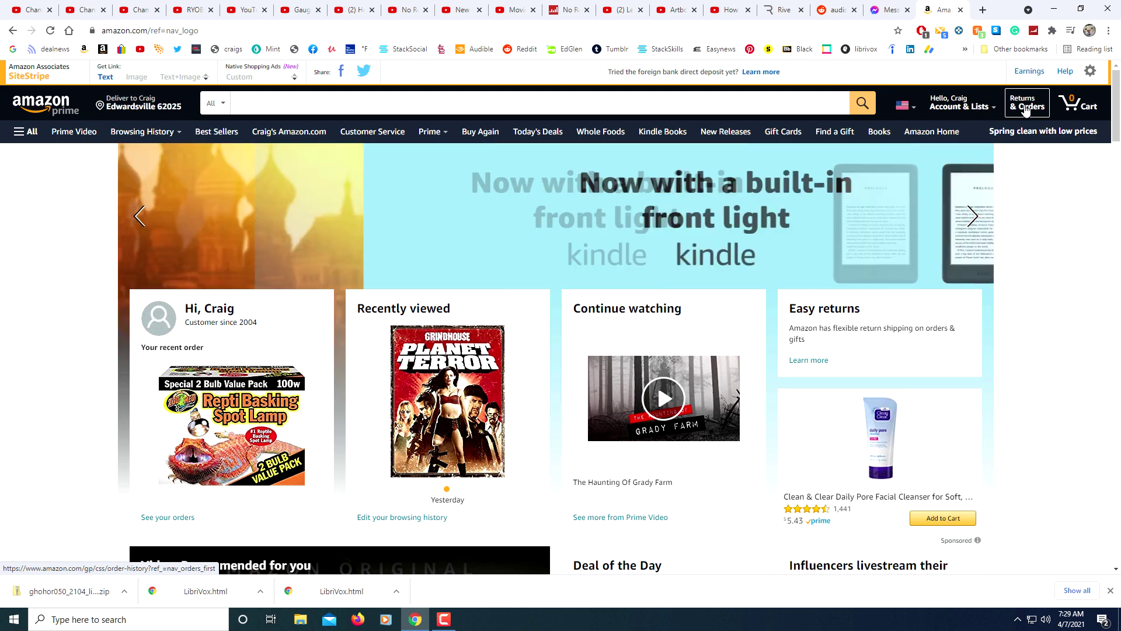
From Your Orders, start archiving the March 24 pain reliever order.
left_click(1024, 106)
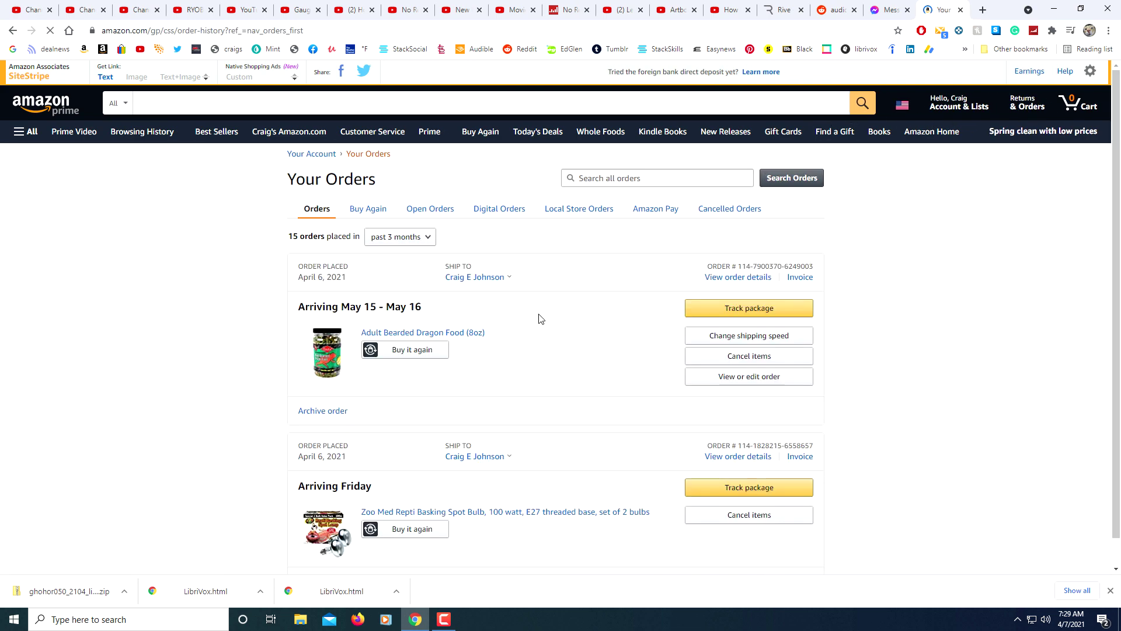
scroll(393, 444, "down", 3)
scroll(368, 444, "down", 2)
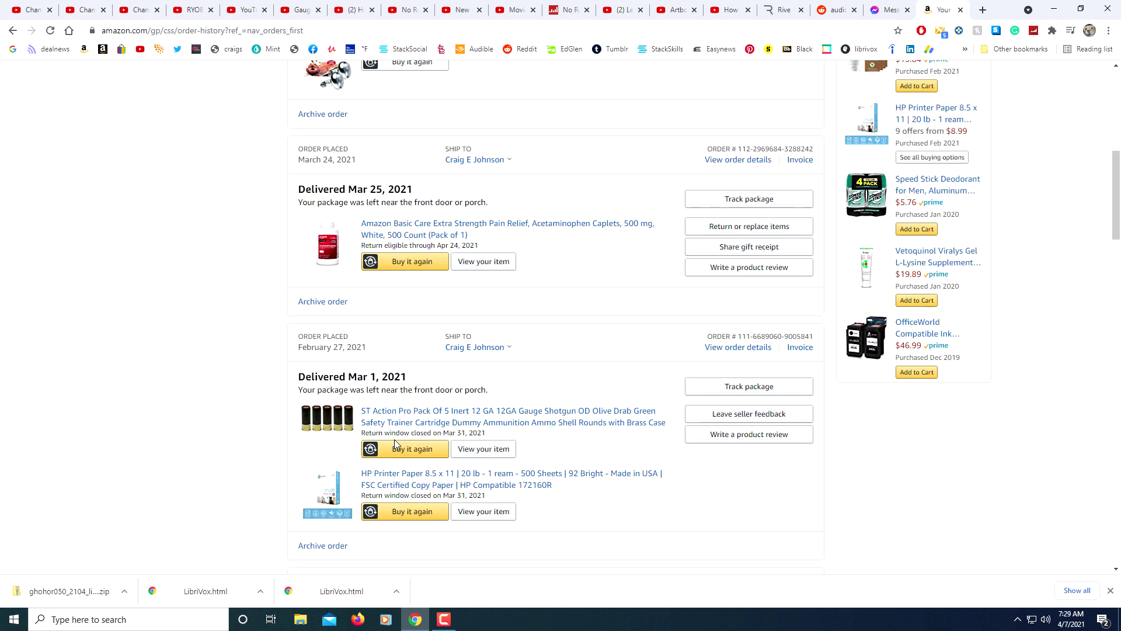
scroll(394, 439, "down", 3)
scroll(395, 445, "up", 3)
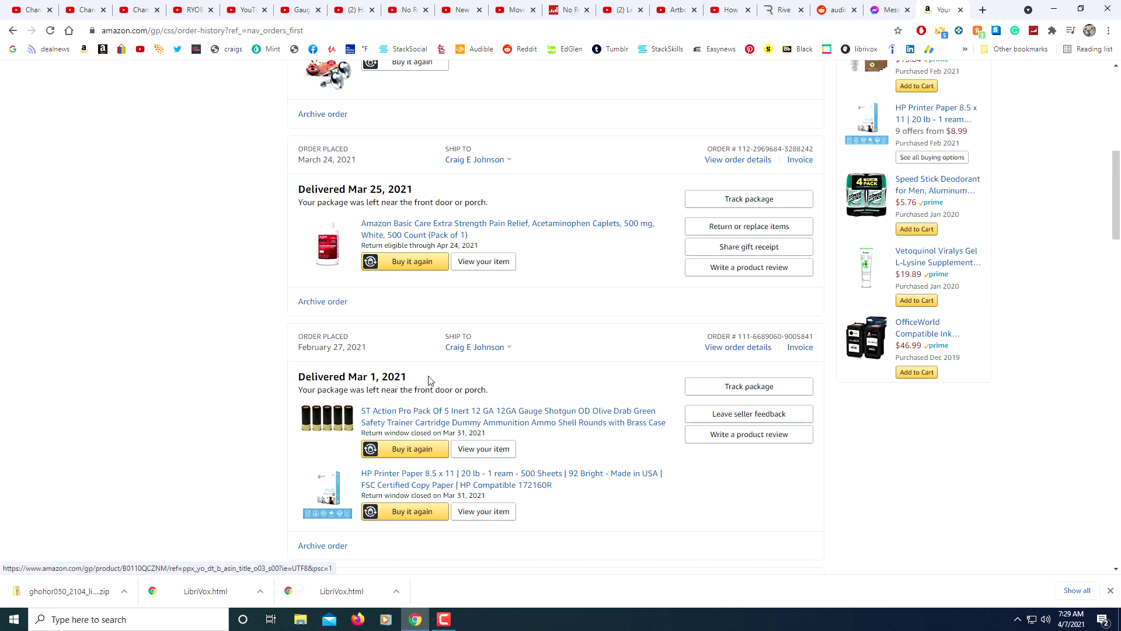
scroll(419, 381, "down", 3)
scroll(419, 380, "up", 3)
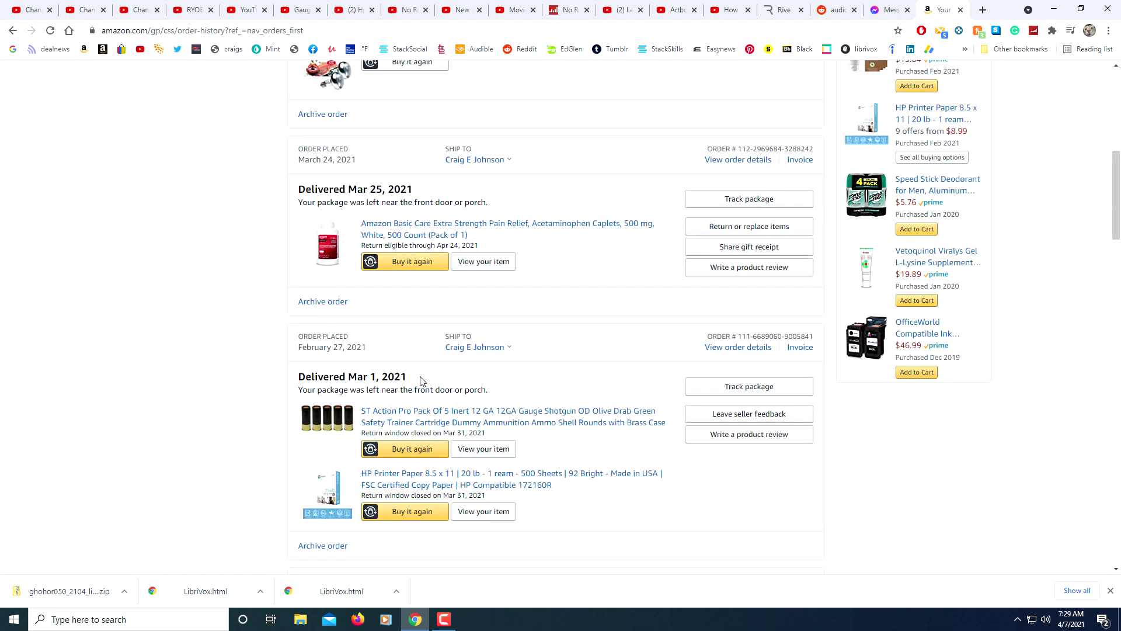
scroll(421, 381, "down", 3)
scroll(417, 449, "up", 3)
scroll(320, 316, "up", 1)
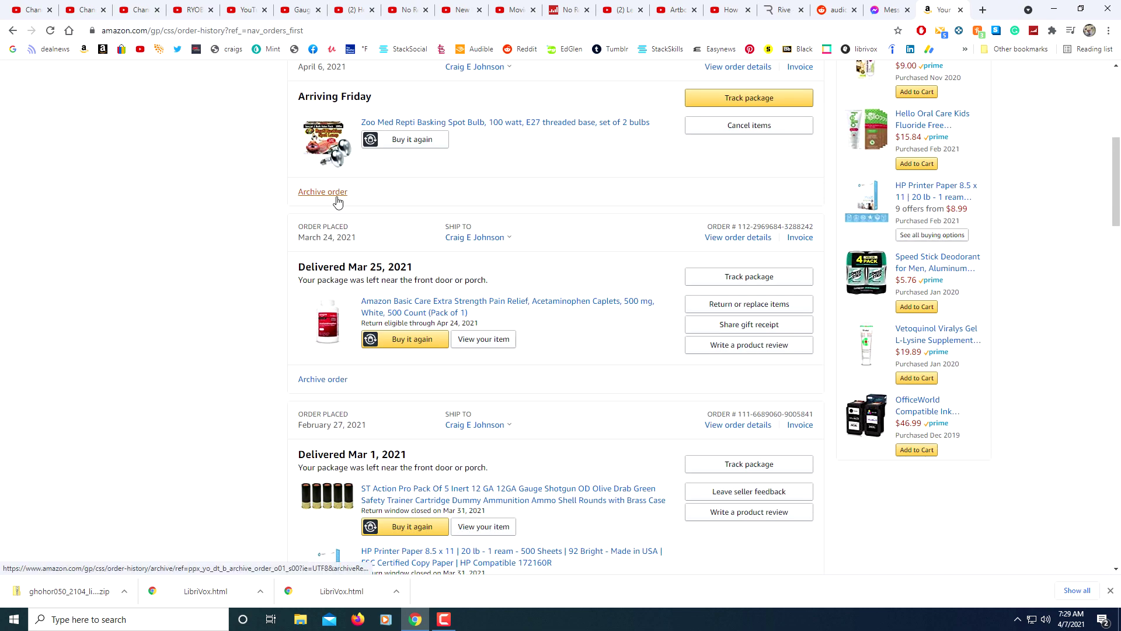
scroll(338, 384, "down", 1)
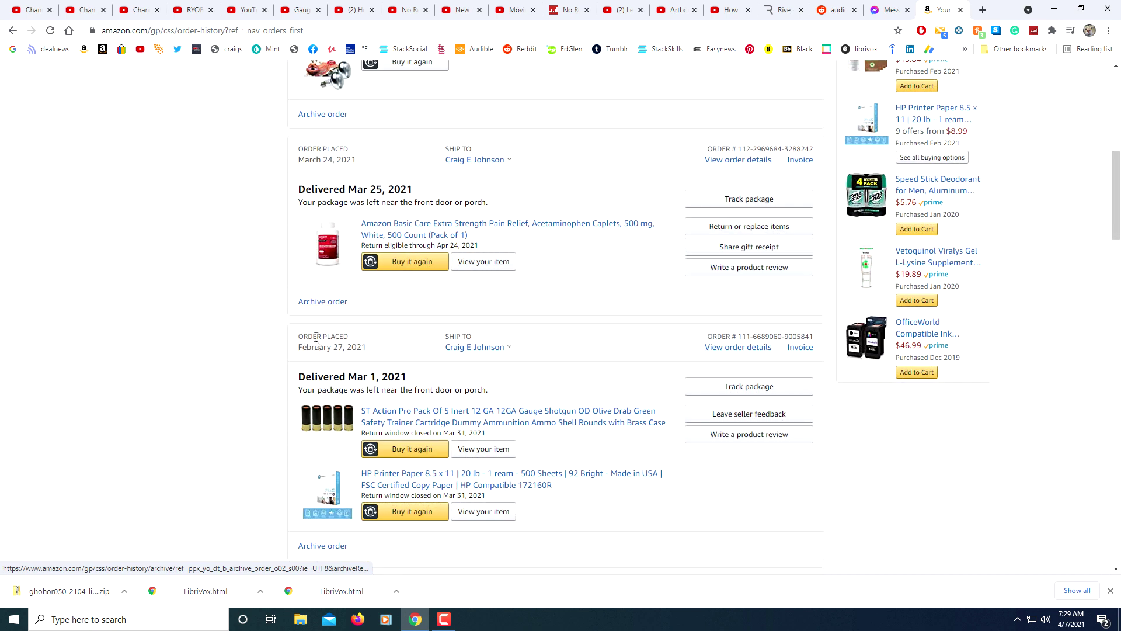
scroll(346, 307, "down", 1)
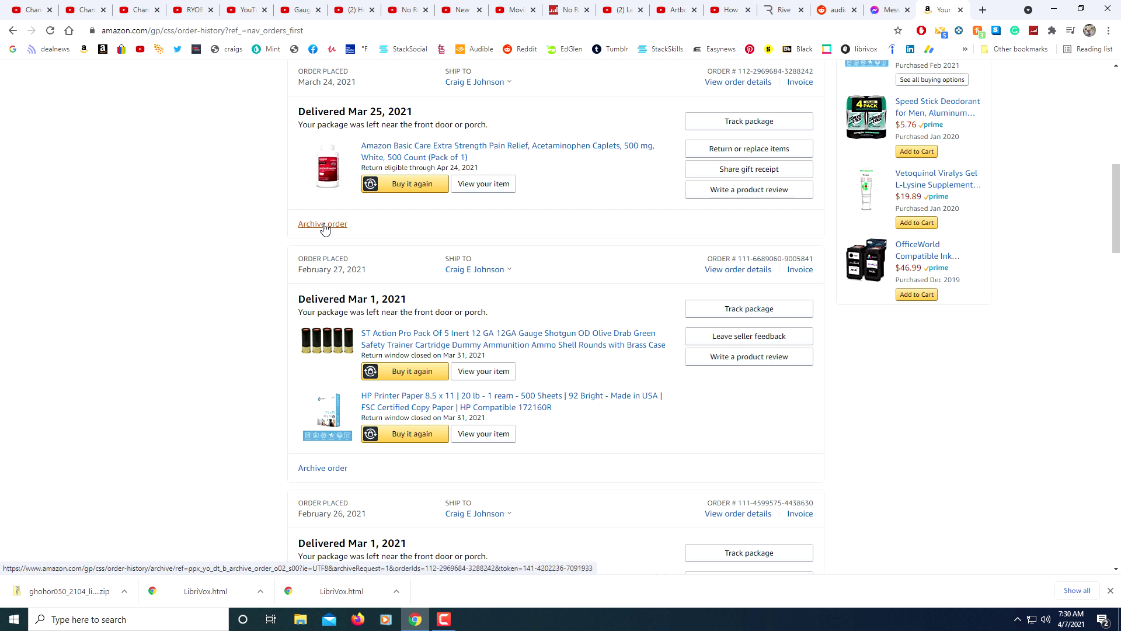
left_click(324, 224)
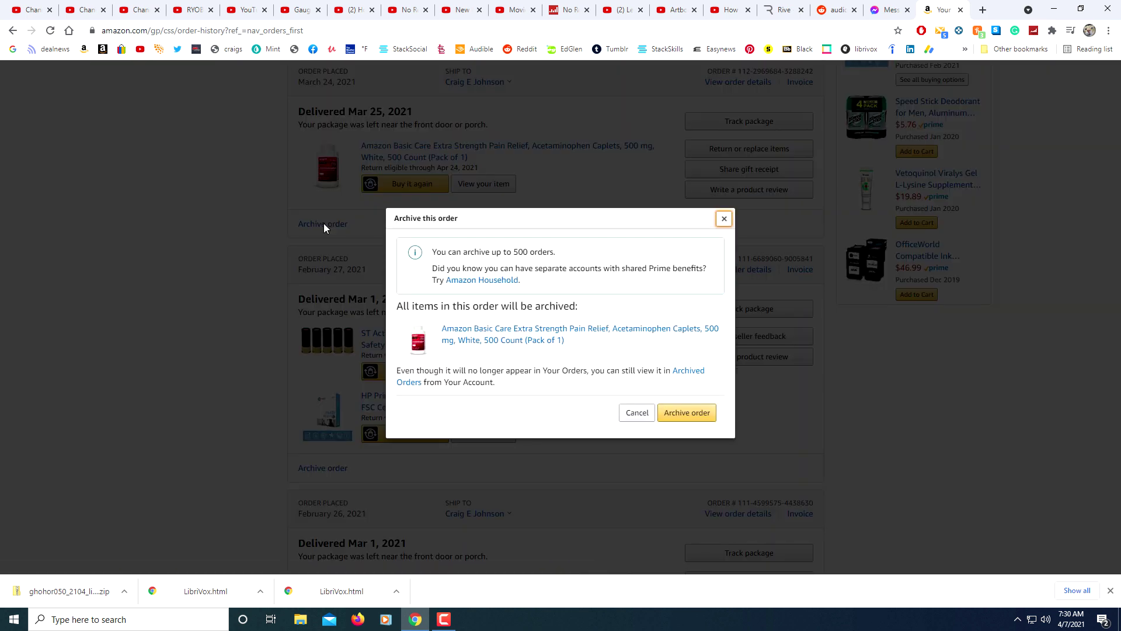
Confirm archiving the March 24 order, then go to the Your Account page.
left_click(683, 417)
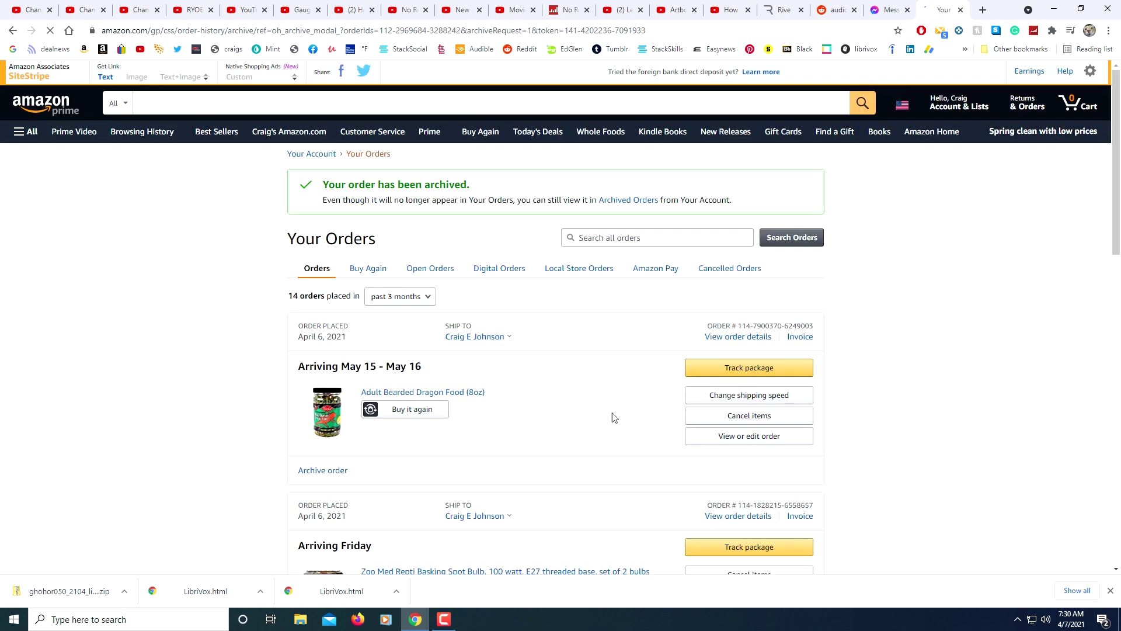
scroll(263, 443, "down", 5)
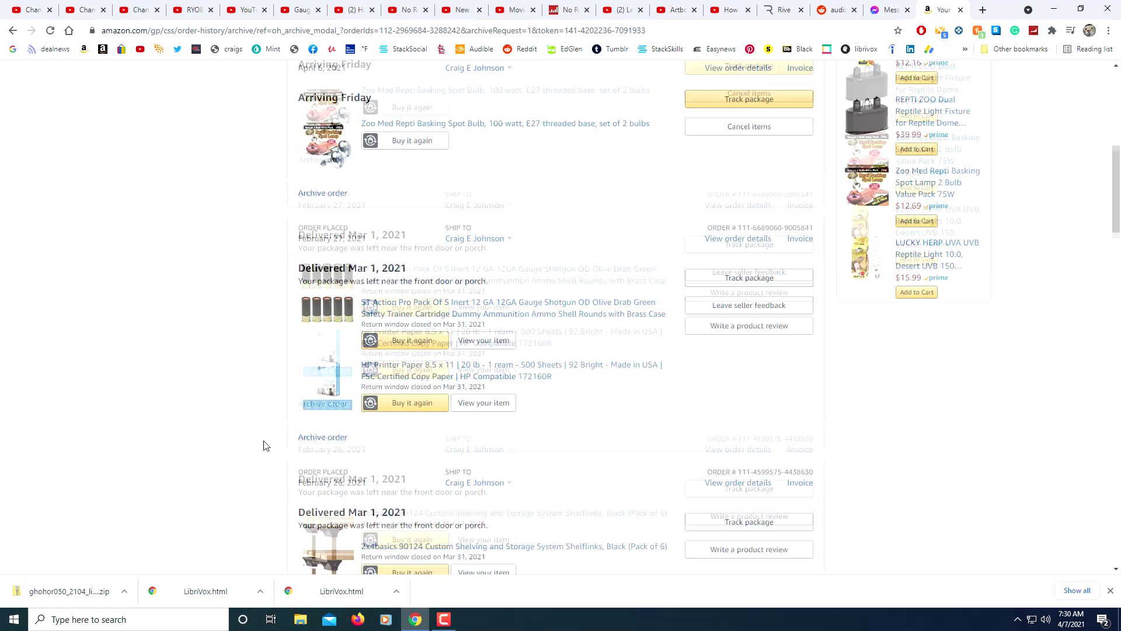
scroll(264, 446, "down", 3)
scroll(298, 445, "up", 3)
scroll(316, 441, "up", 3)
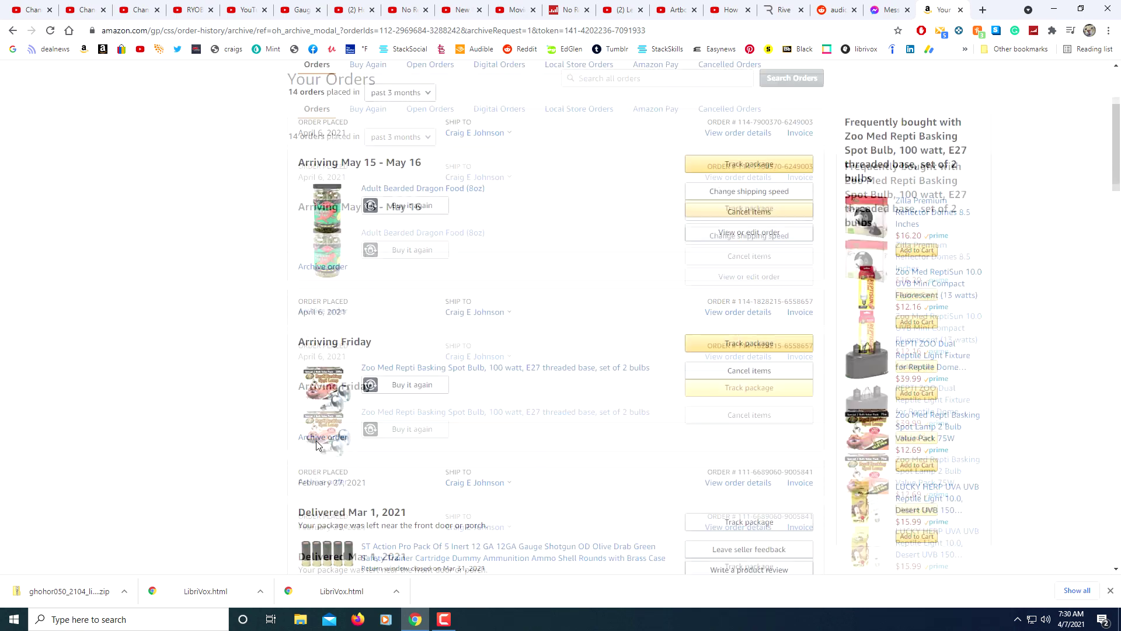
scroll(317, 440, "up", 3)
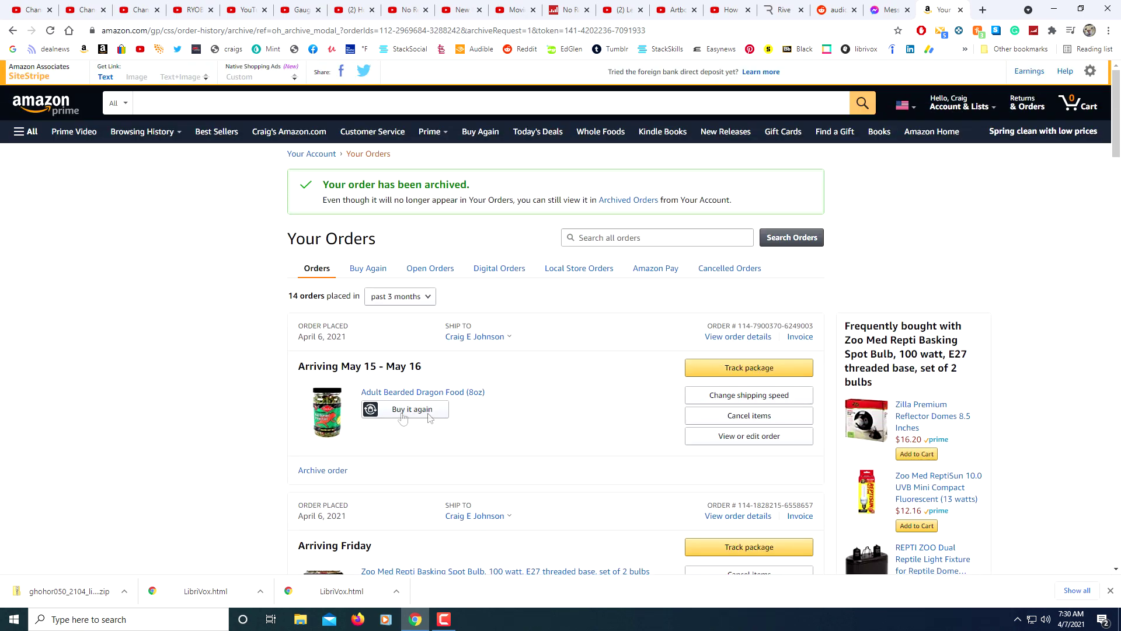
scroll(374, 428, "down", 2)
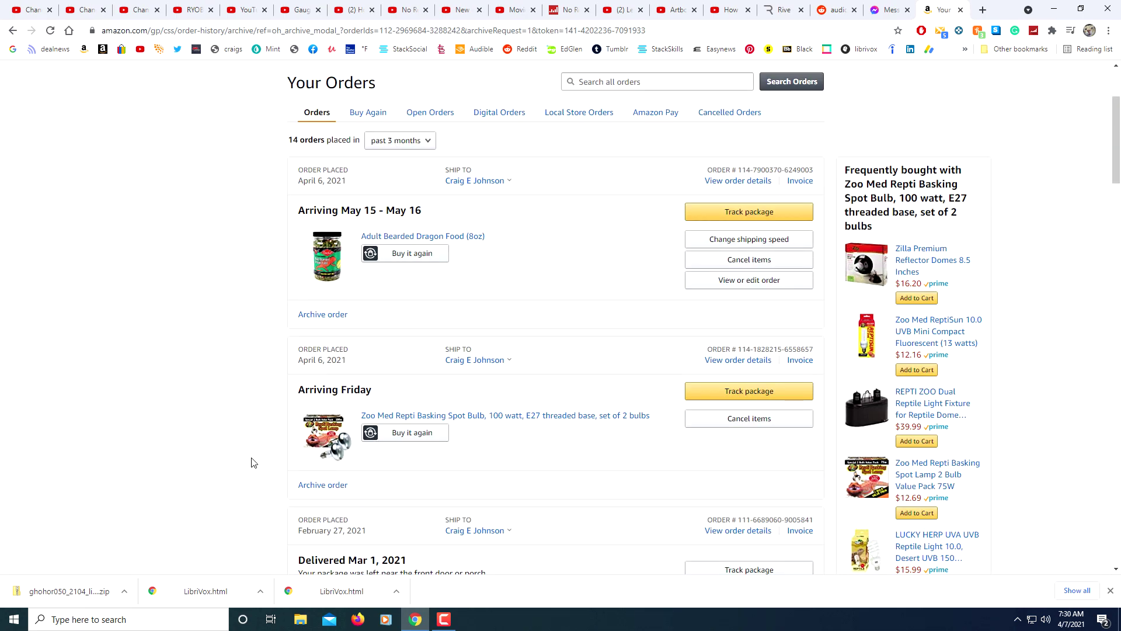
scroll(252, 463, "up", 2)
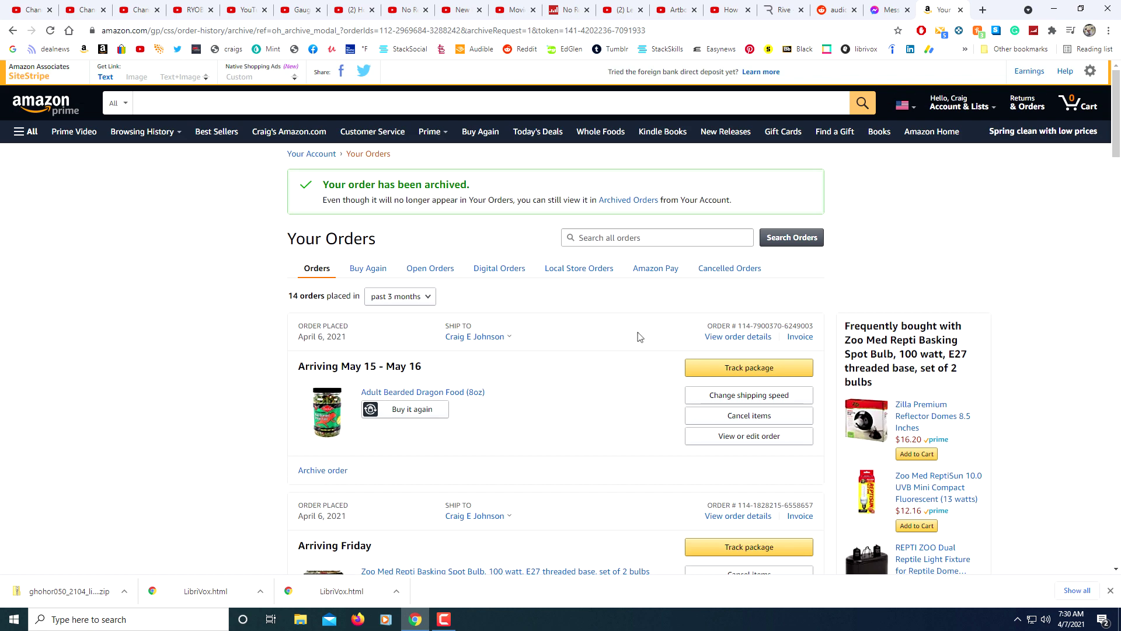
mouse_move(959, 102)
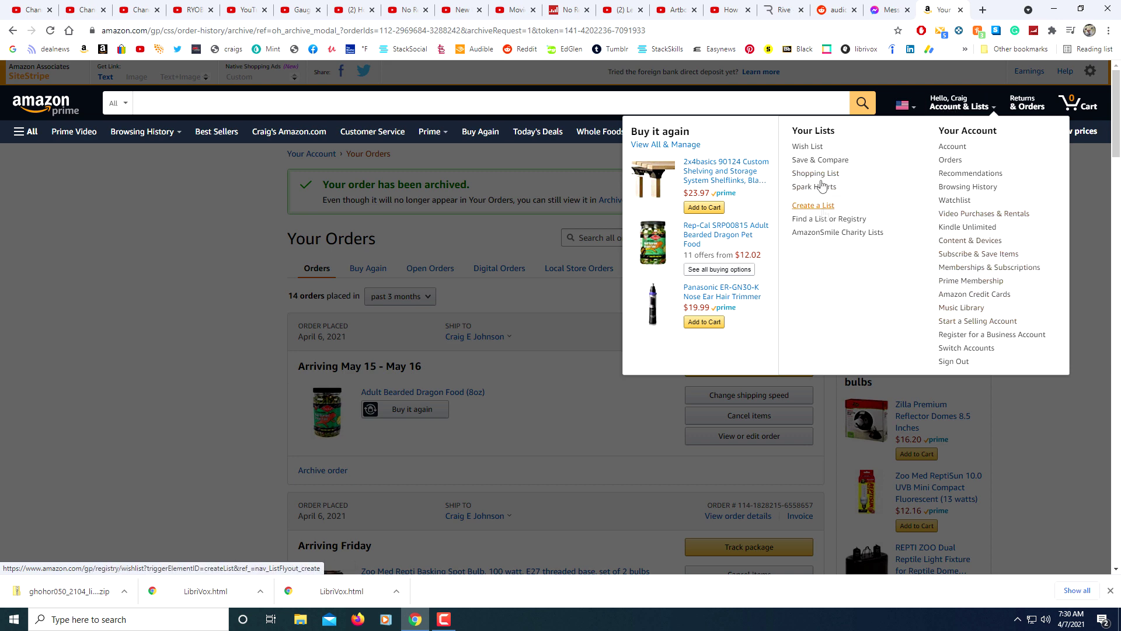
left_click(955, 104)
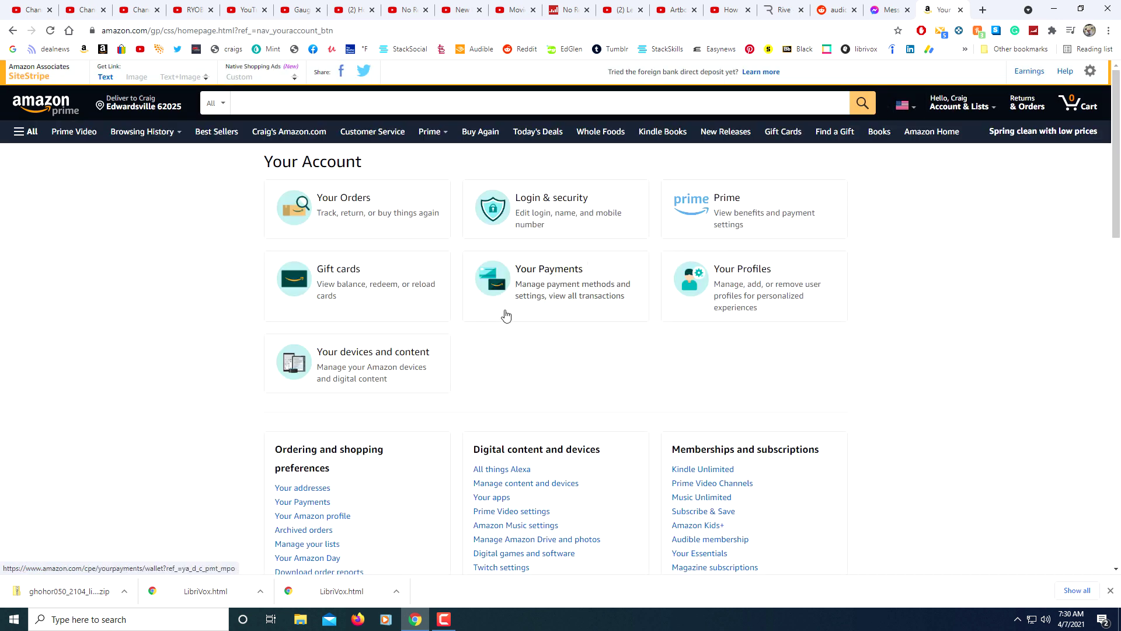
scroll(505, 316, "down", 2)
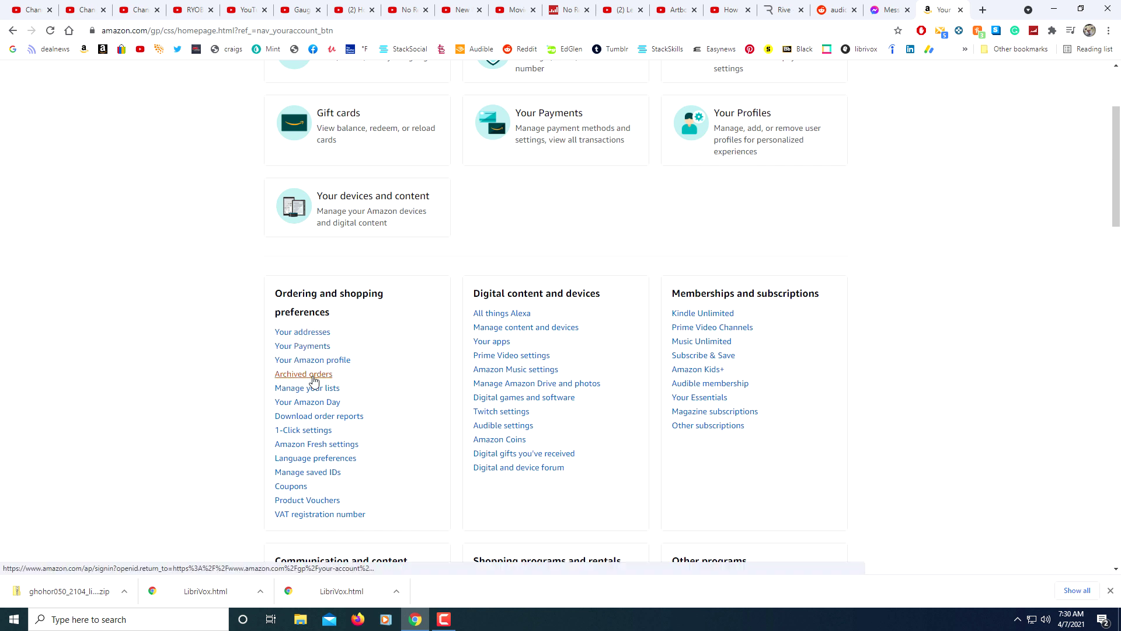
View the Archived Orders page listing the two archived orders.
left_click(308, 377)
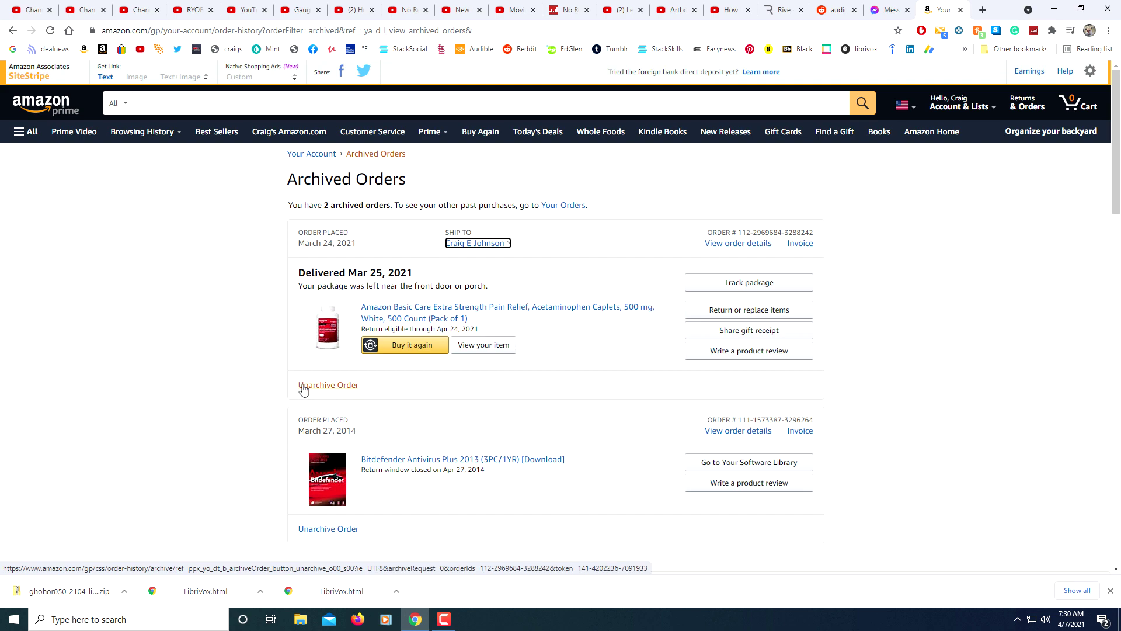
scroll(359, 499, "down", 1)
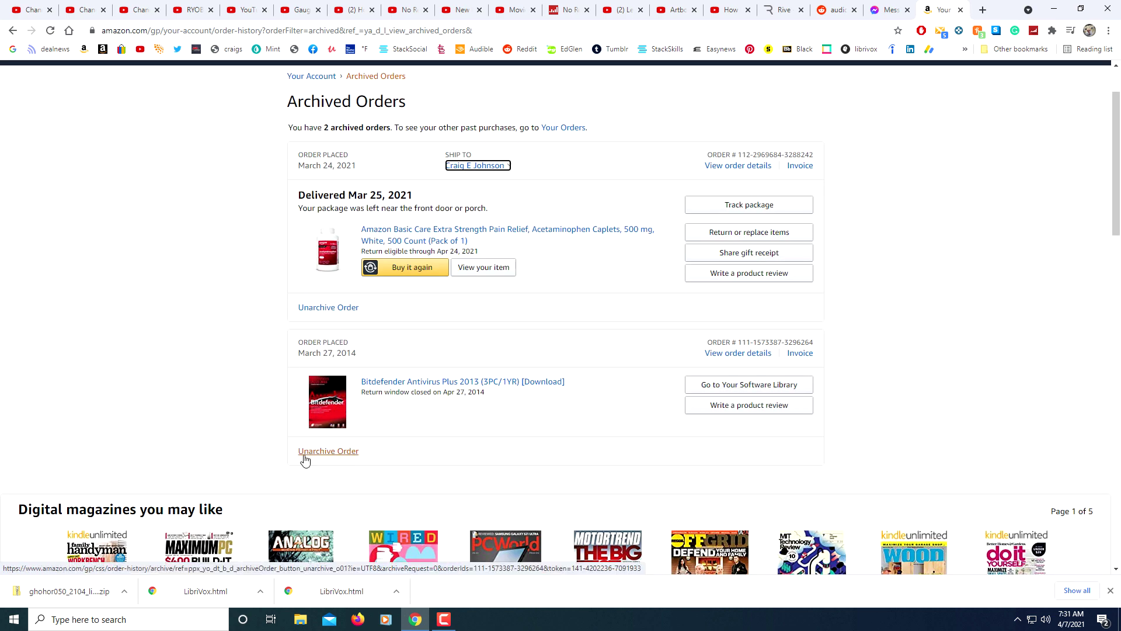
scroll(331, 446, "up", 1)
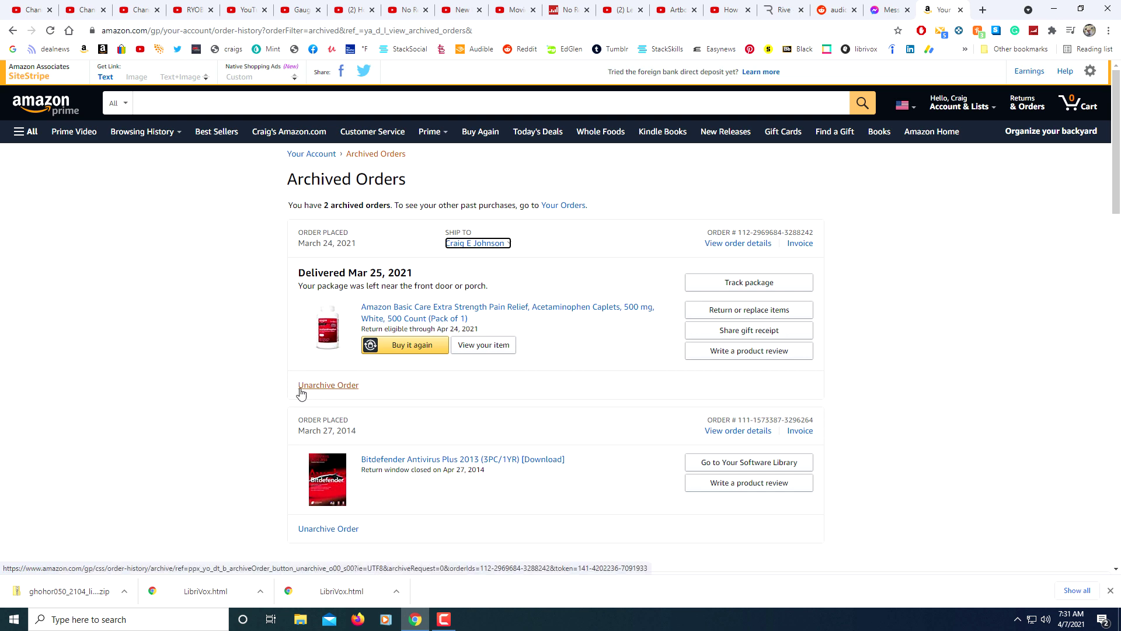
Unarchive the March 24 pain reliever order and return to Your Orders showing 15 orders.
left_click(333, 386)
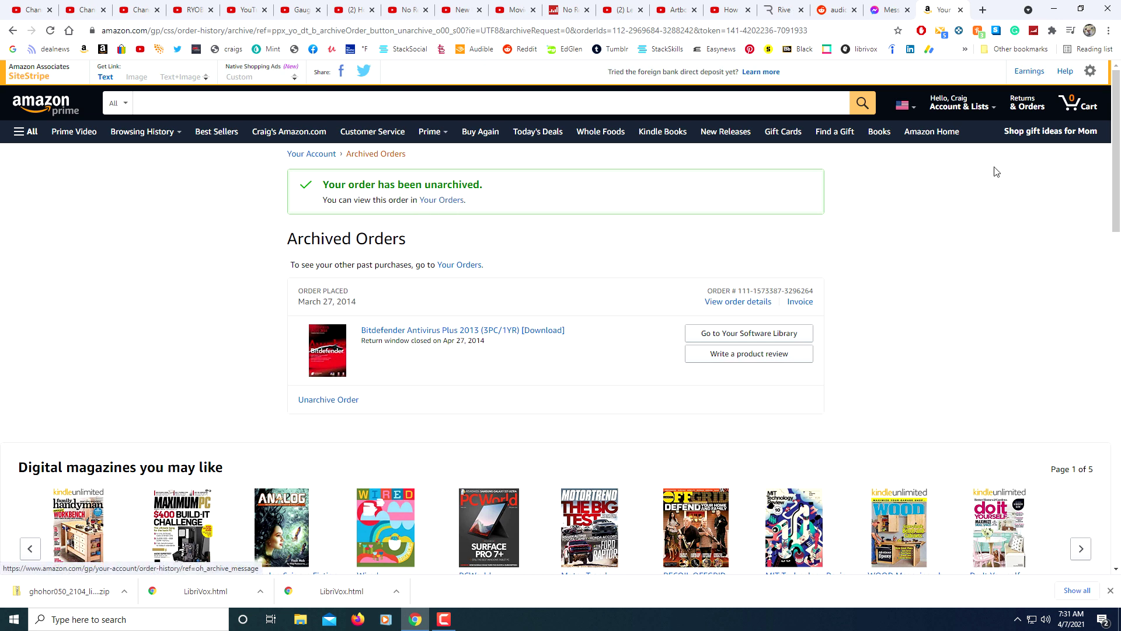
left_click(1027, 111)
scroll(440, 403, "down", 3)
scroll(441, 403, "down", 3)
scroll(440, 404, "up", 2)
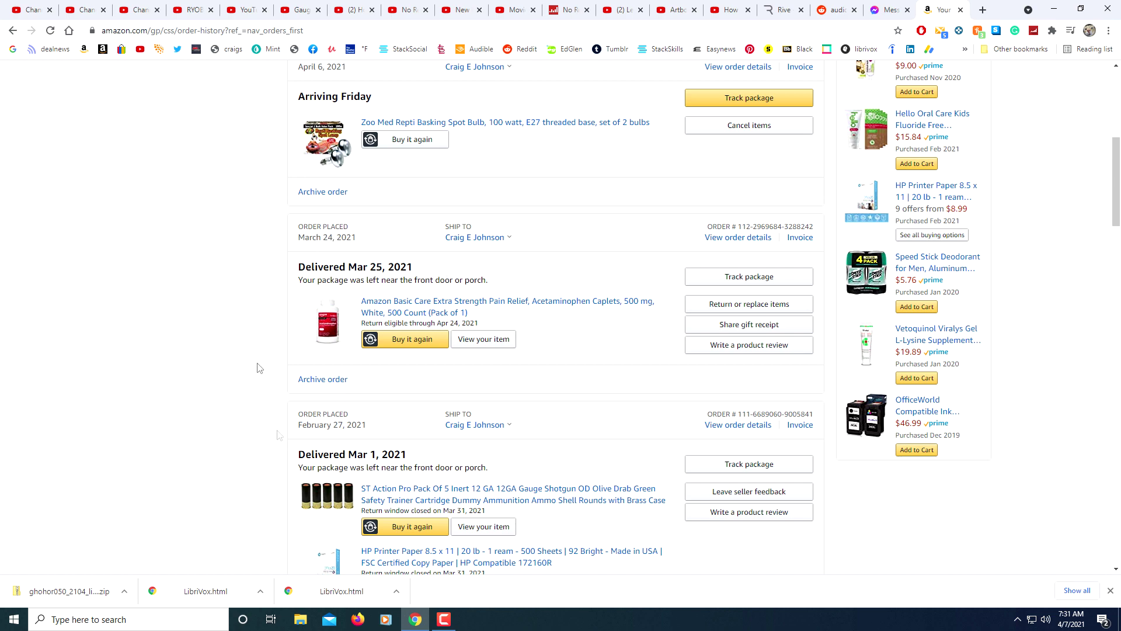
scroll(554, 386, "up", 5)
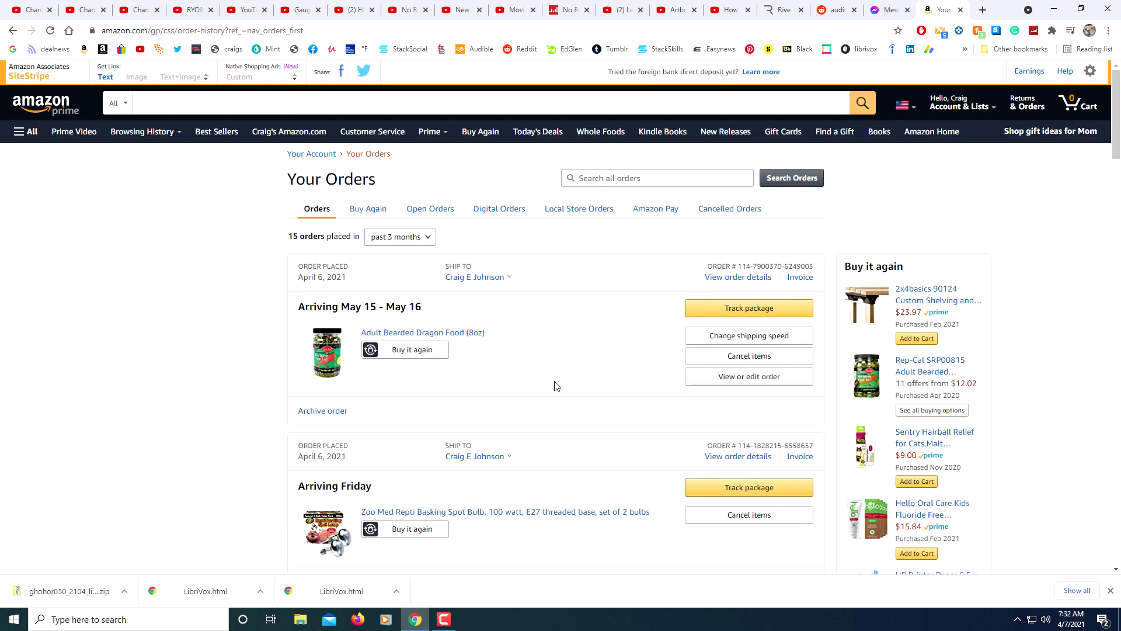
Archive the March 24 pain reliever order again from Your Orders, leaving 14 orders.
left_click(1026, 112)
scroll(377, 438, "down", 2)
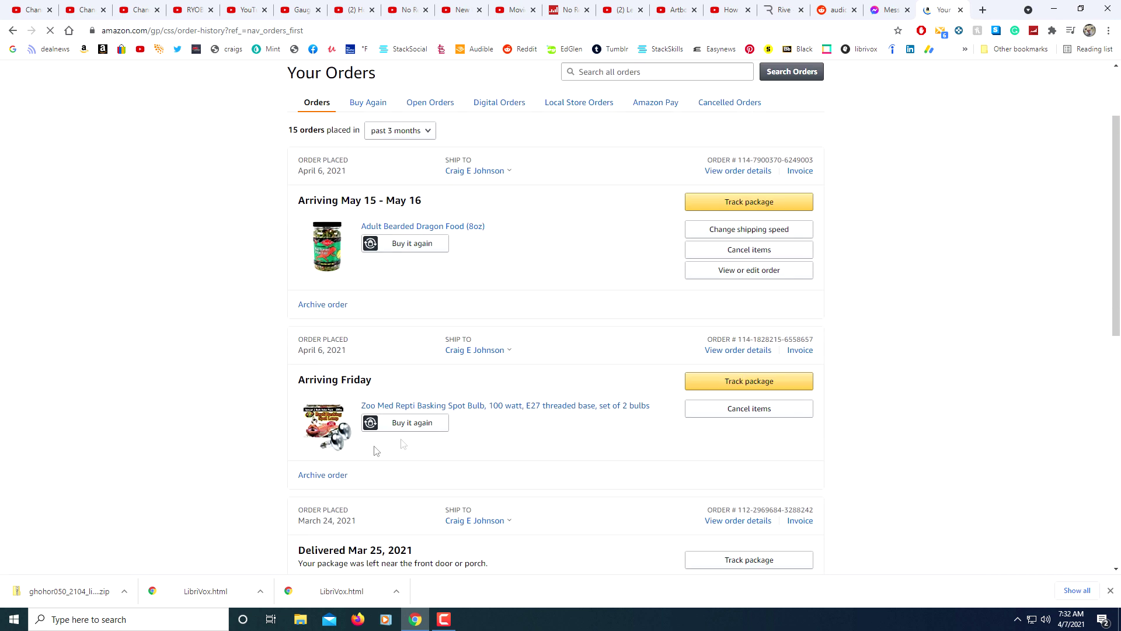
scroll(350, 499, "down", 3)
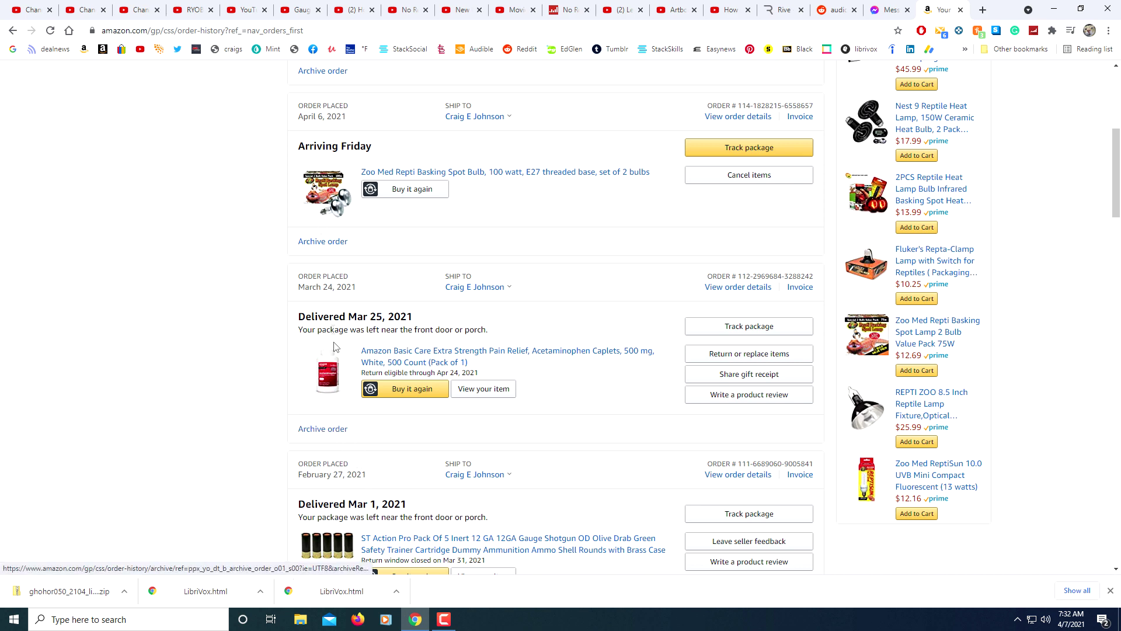
left_click(328, 429)
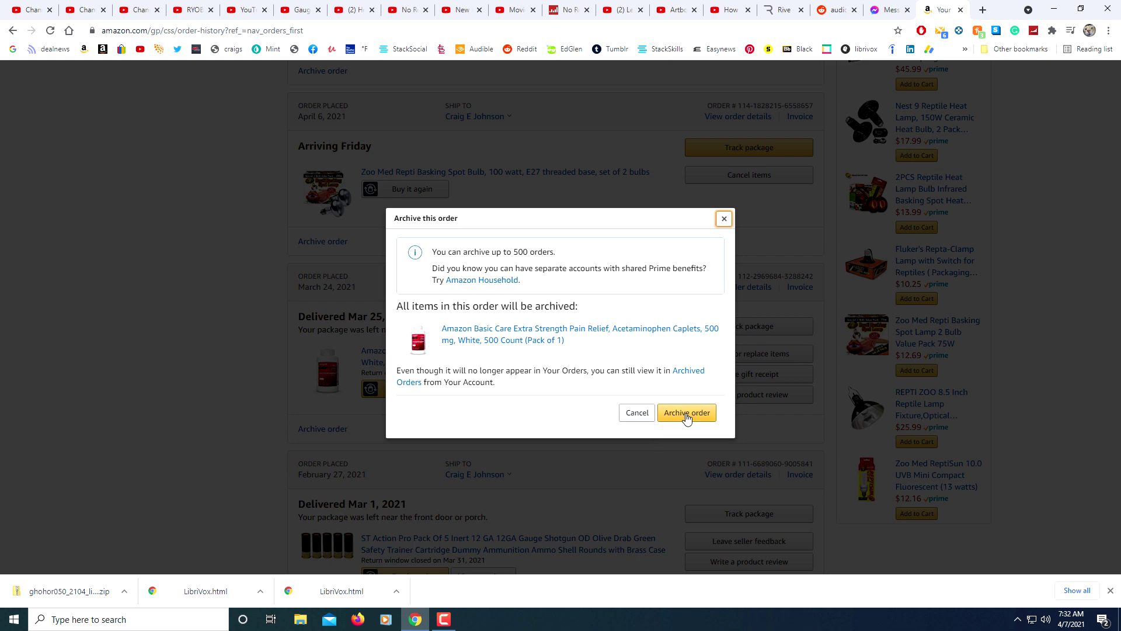
left_click(689, 416)
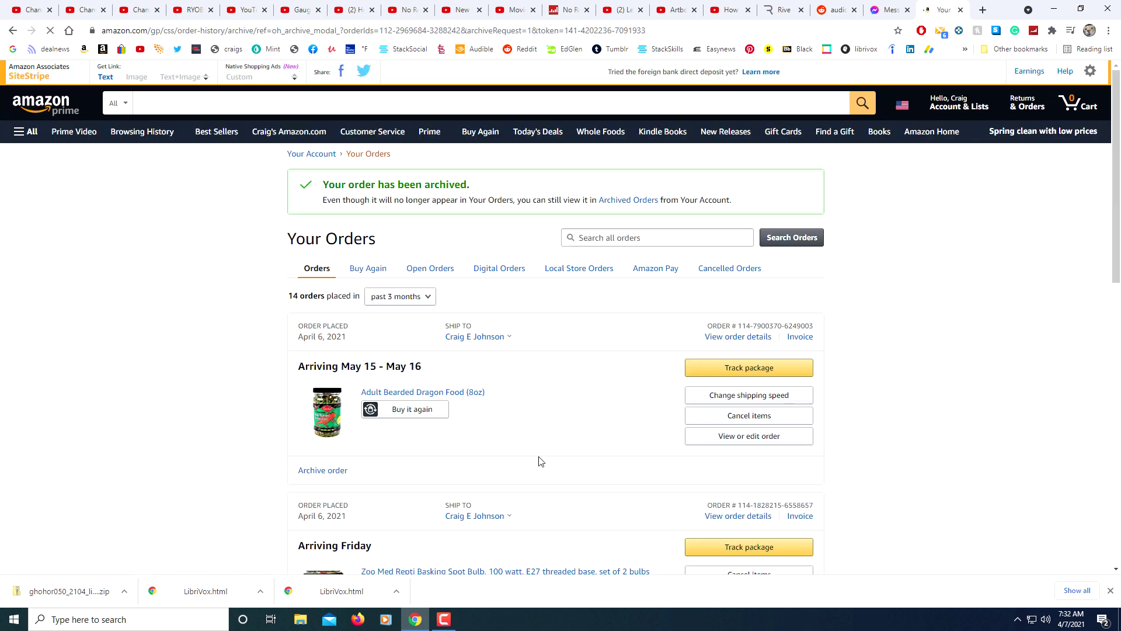
scroll(539, 461, "down", 1)
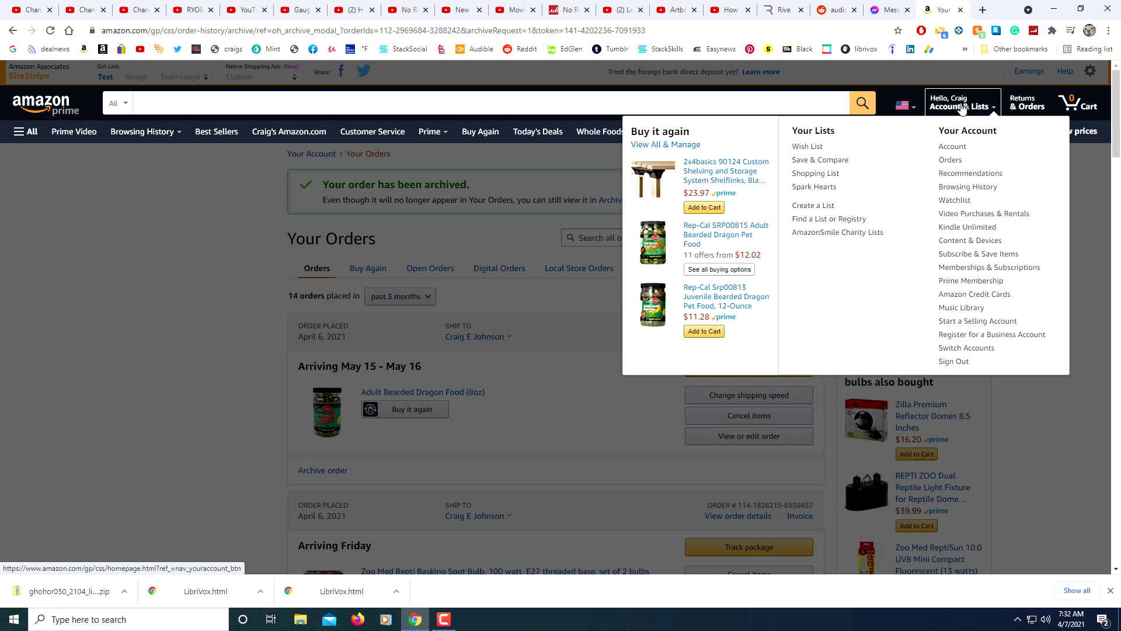
From Archived Orders, unarchive the March 24 order so only the 2014 Bitdefender order remains.
left_click(960, 107)
scroll(250, 459, "down", 3)
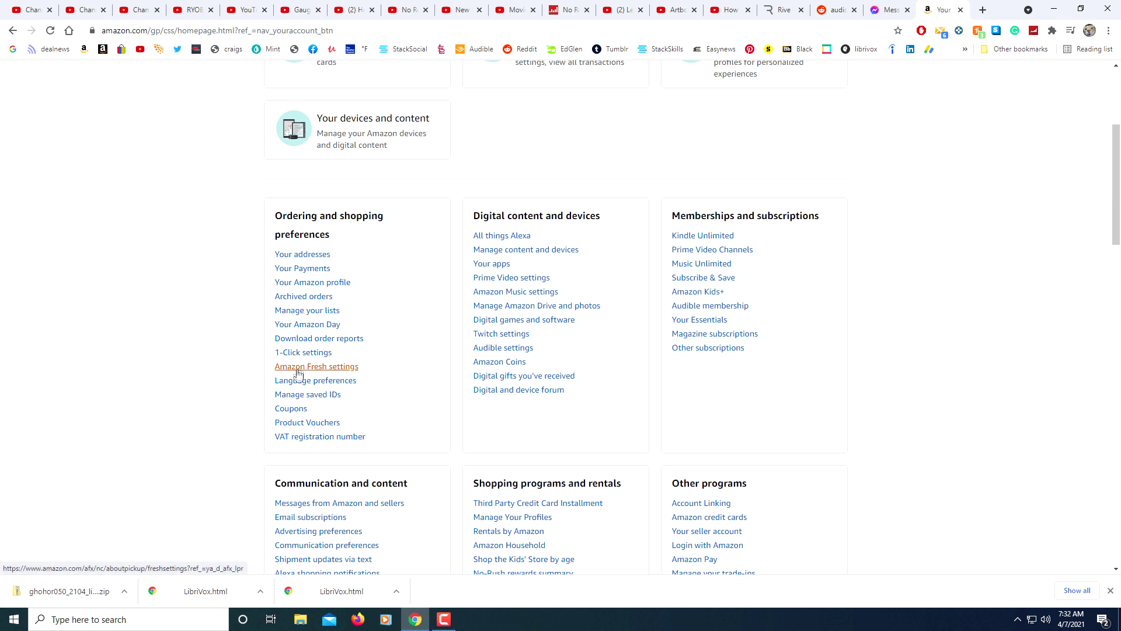
left_click(292, 298)
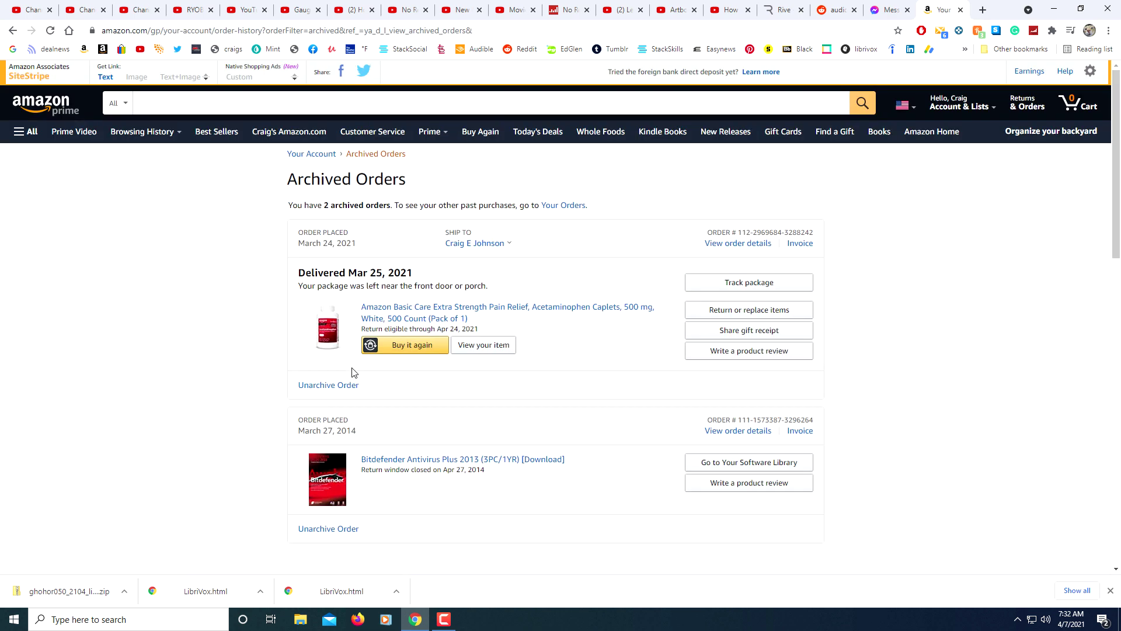
left_click(327, 391)
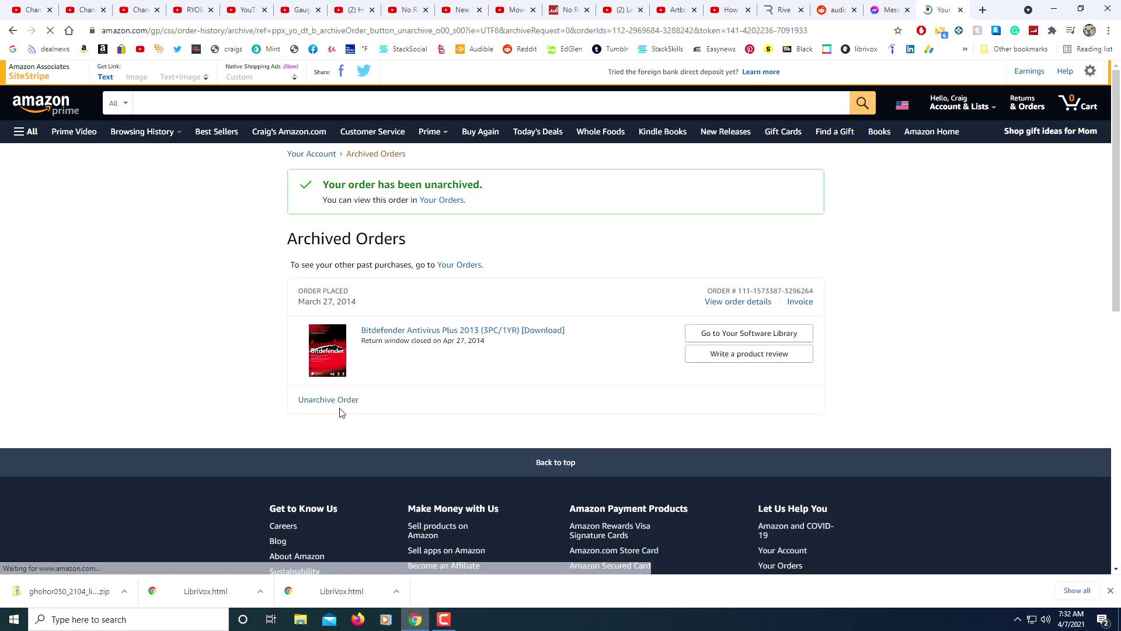